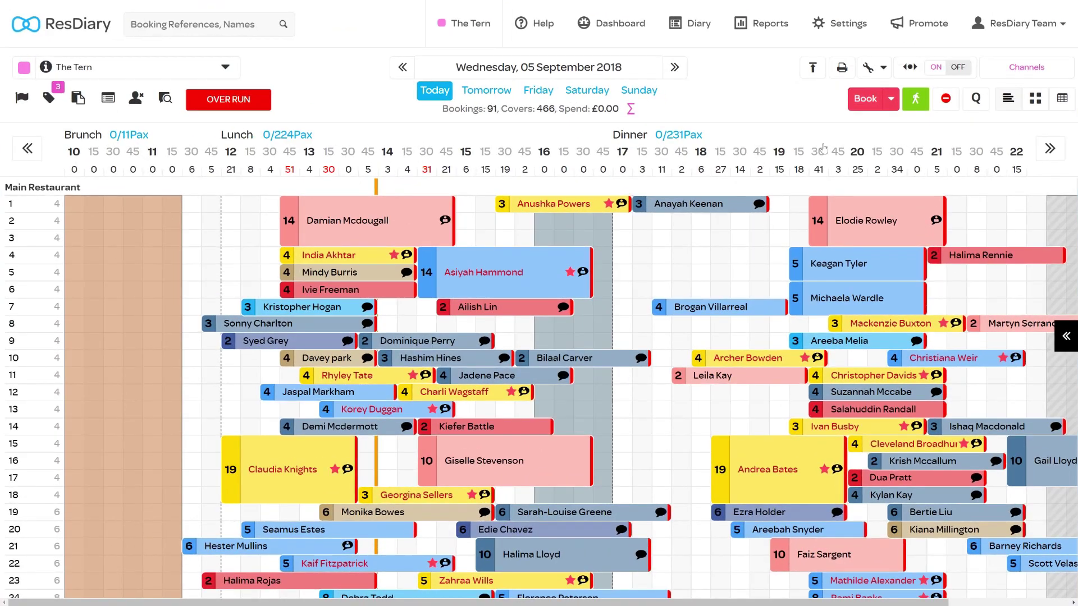
Step: Open the Segments list in venue settings with the status filter kept on All
{"action": "left_click", "coordinate": [844, 23]}
{"action": "scroll", "coordinate": [444, 222], "scroll_direction": "down", "scroll_amount": 7}
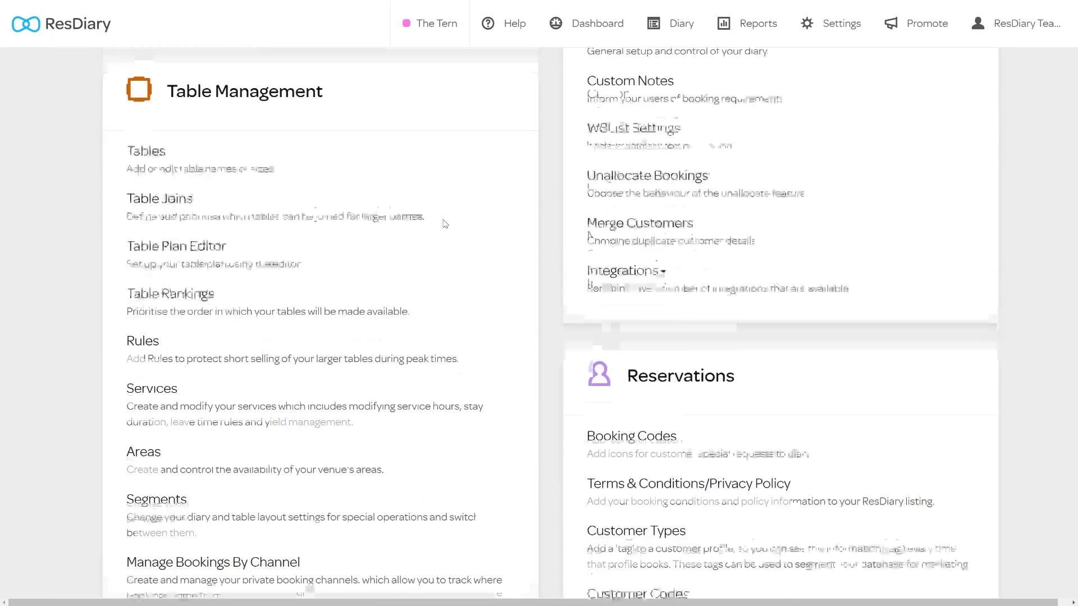
{"action": "left_click", "coordinate": [161, 408]}
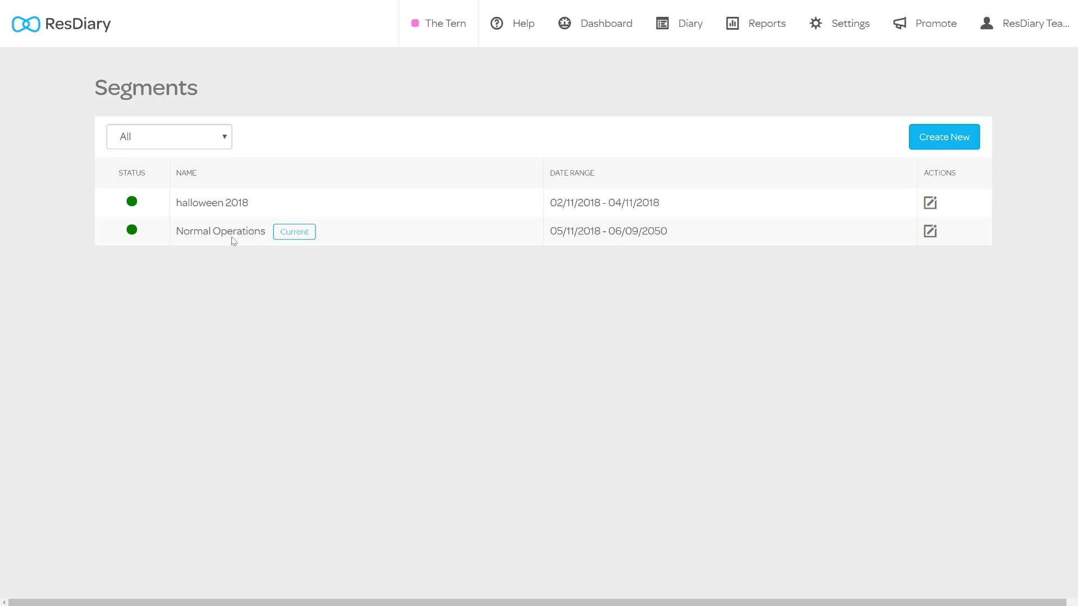
{"action": "left_click", "coordinate": [225, 137]}
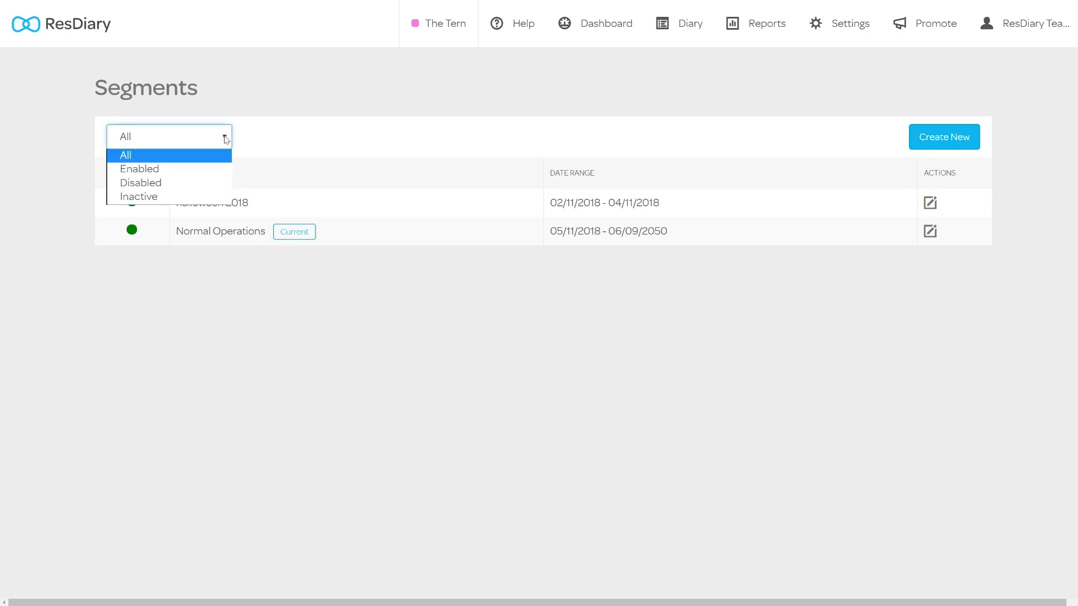
{"action": "left_click", "coordinate": [259, 141]}
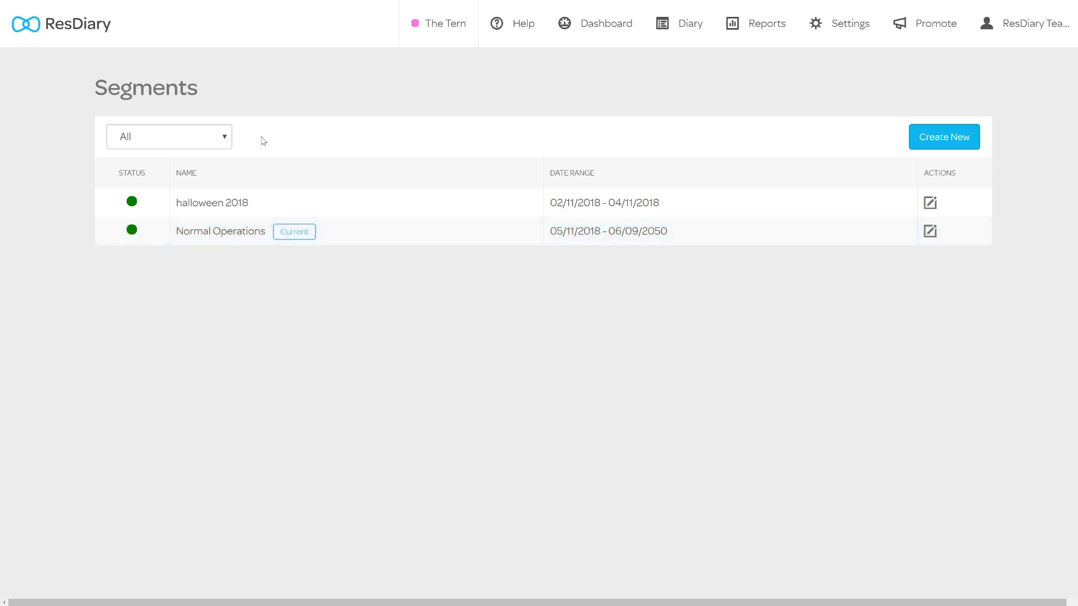
Step: Edit Normal Operations and delete its 05/11/2018 – 06/09/2050 date range
{"action": "left_click", "coordinate": [930, 231]}
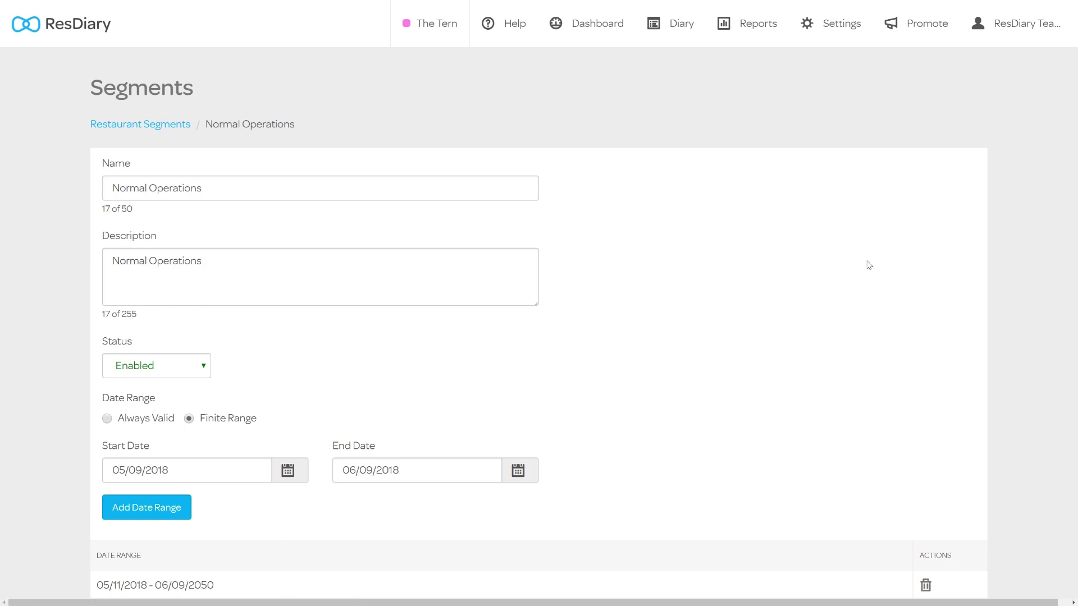
{"action": "scroll", "coordinate": [869, 265], "scroll_direction": "down", "scroll_amount": 2}
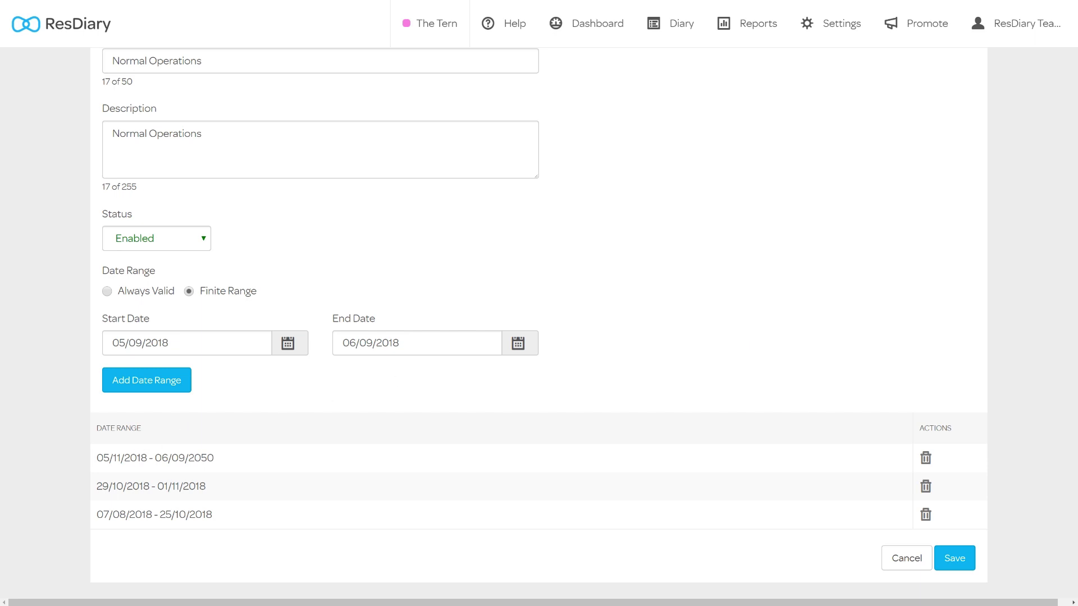
{"action": "left_click_drag", "start_coordinate": [148, 458], "coordinate": [97, 459]}
{"action": "key", "text": "ctrl+c"}
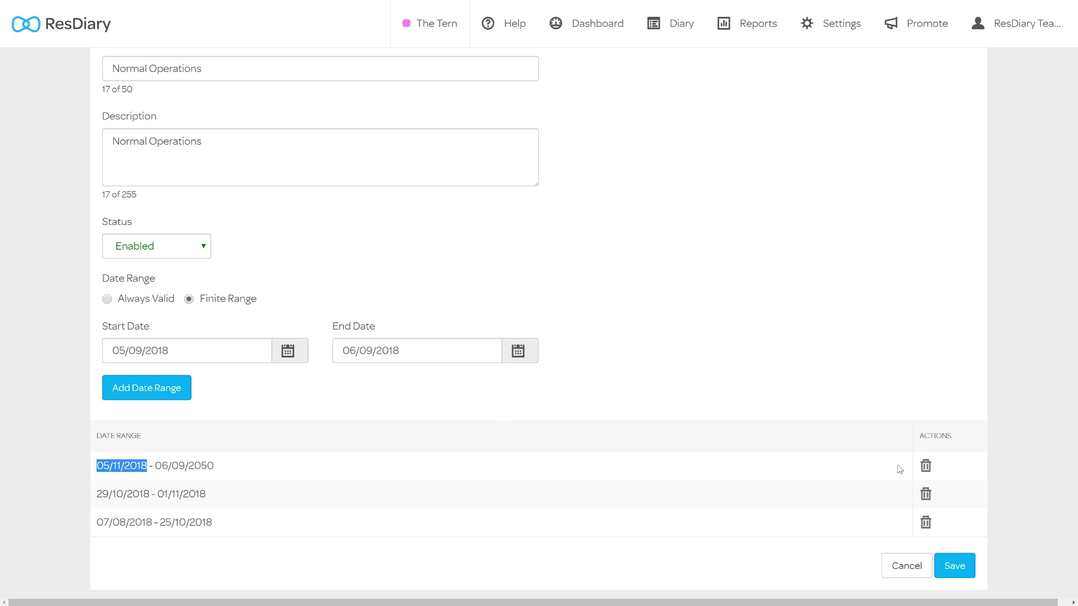
{"action": "left_click", "coordinate": [925, 466]}
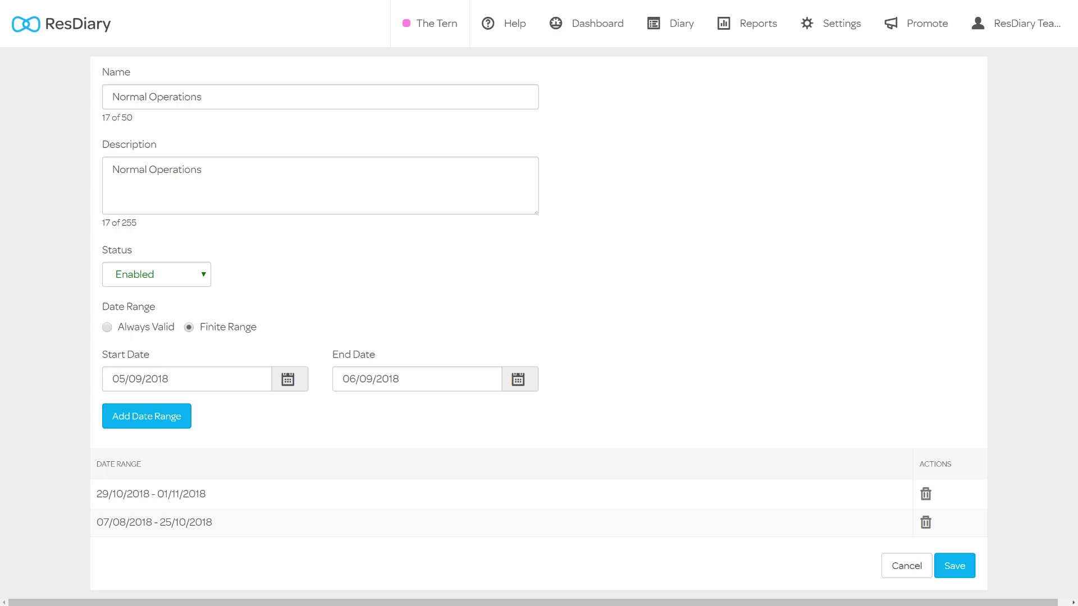
Step: Add a 05/11/2018 – 30/11/2018 date range to Normal Operations
{"action": "left_click_drag", "start_coordinate": [169, 379], "coordinate": [111, 379]}
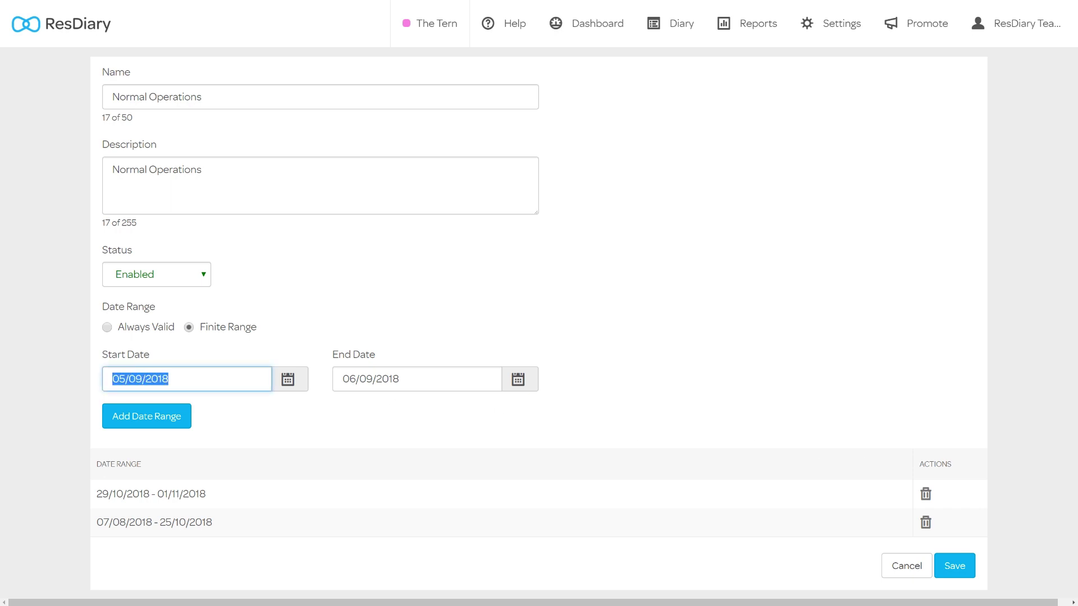
{"action": "key", "text": "ctrl+v"}
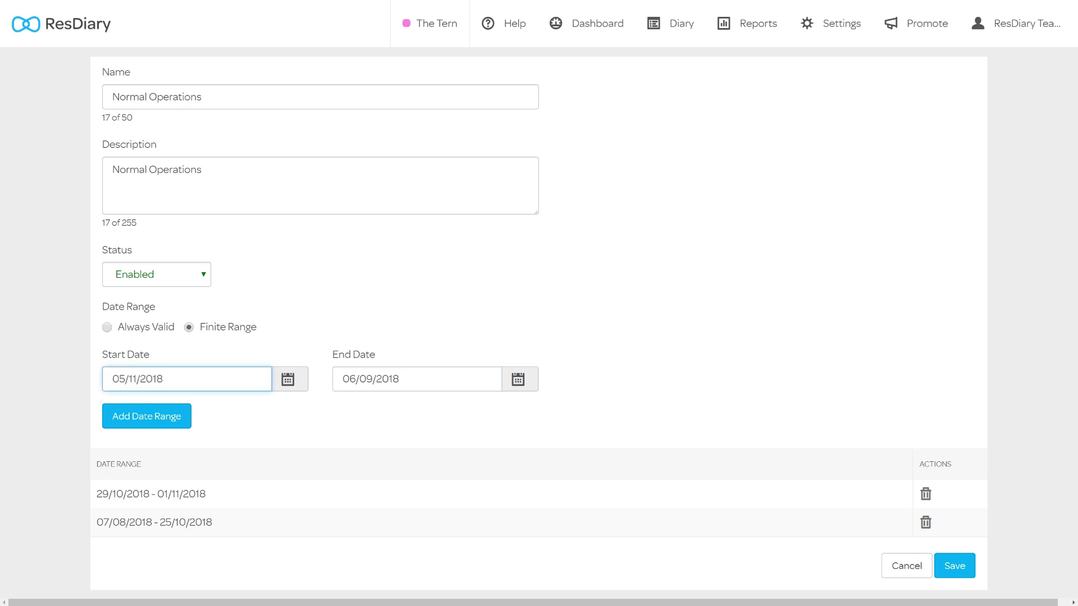
{"action": "scroll", "coordinate": [409, 380], "scroll_direction": "down", "scroll_amount": 1}
{"action": "key", "text": "Tab"}
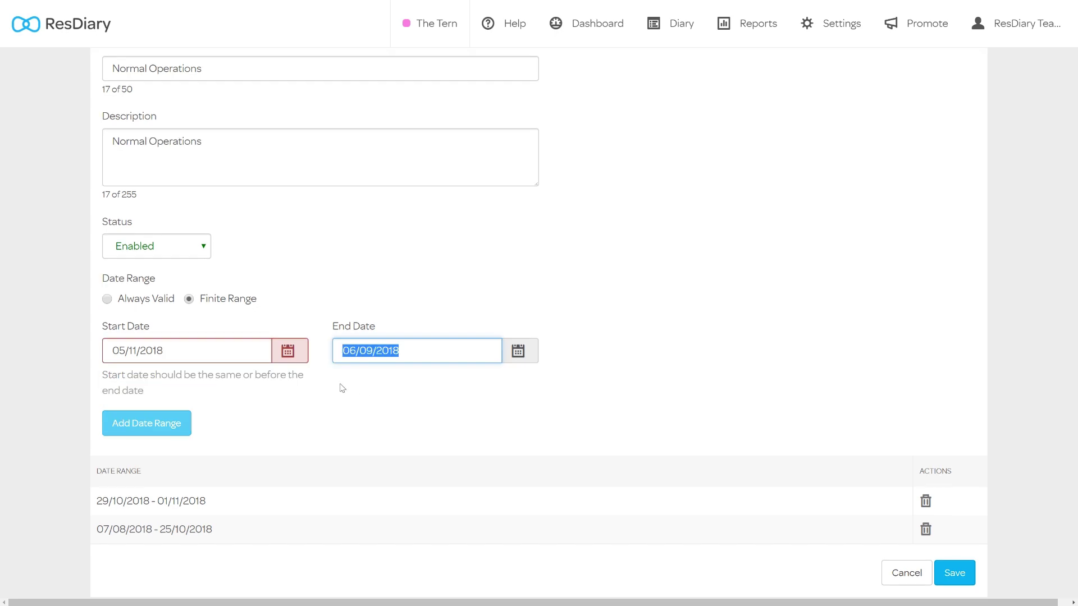
{"action": "type", "text": "30/11/2018"}
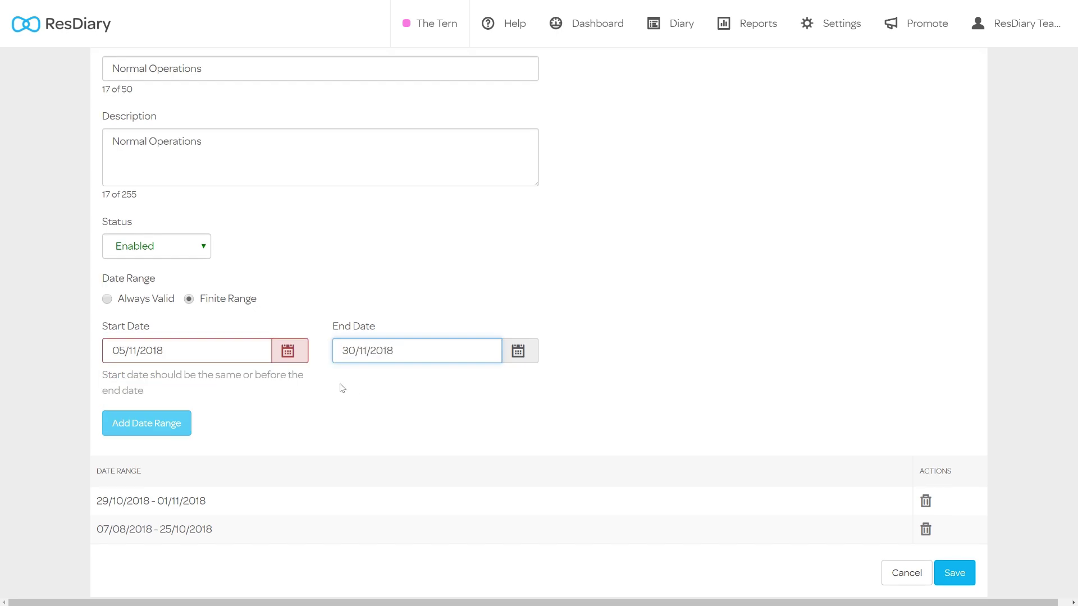
{"action": "scroll", "coordinate": [616, 388], "scroll_direction": "up", "scroll_amount": 1}
{"action": "left_click", "coordinate": [617, 387]}
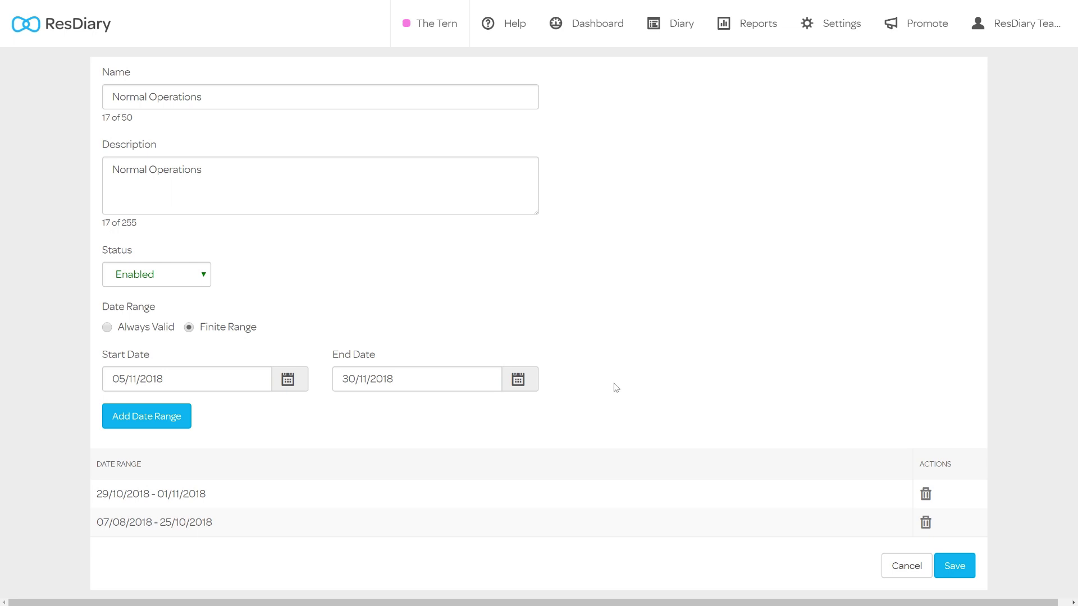
{"action": "left_click", "coordinate": [162, 421]}
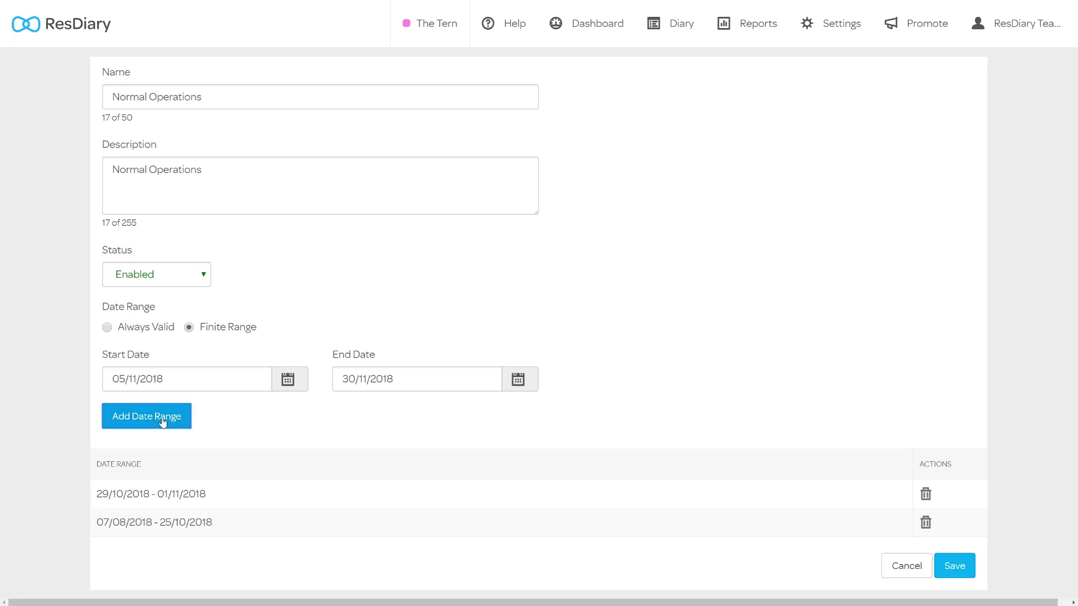
Step: Add a second date range, 01/01/2019 – 30/11/2050
{"action": "scroll", "coordinate": [164, 422], "scroll_direction": "down", "scroll_amount": 1}
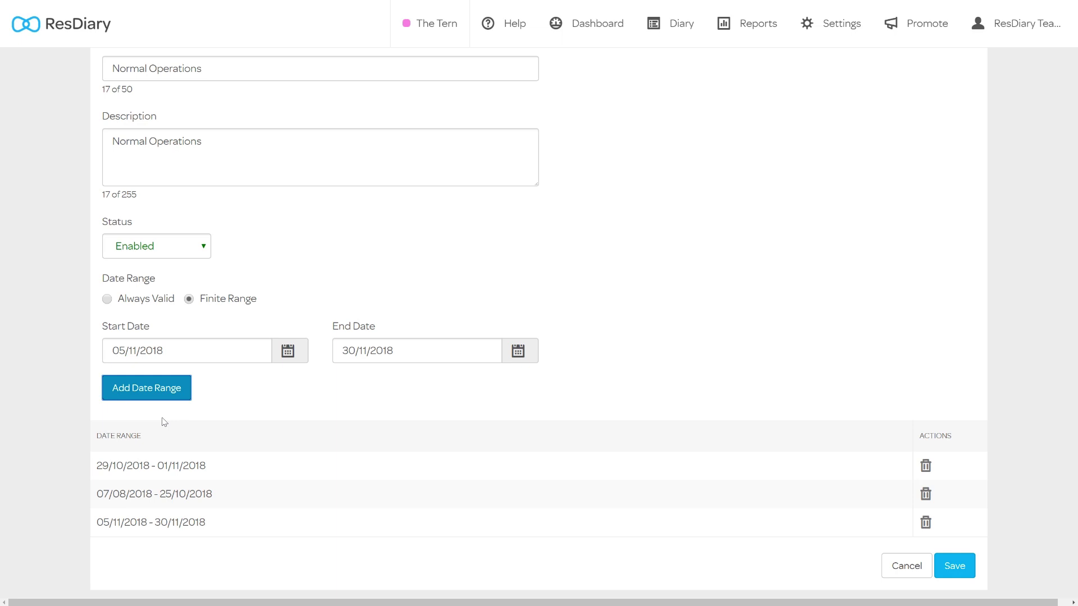
{"action": "left_click_drag", "start_coordinate": [164, 351], "coordinate": [112, 350]}
{"action": "type", "text": "01/"}
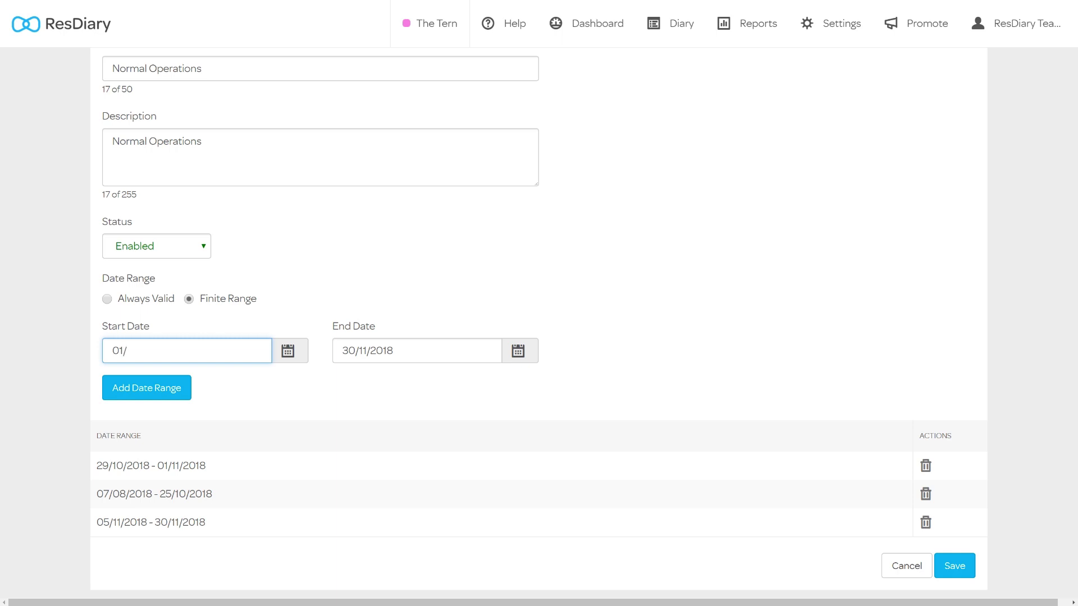
{"action": "type", "text": "01/2019"}
{"action": "left_click", "coordinate": [393, 350]}
{"action": "key", "text": "shift+Left"}
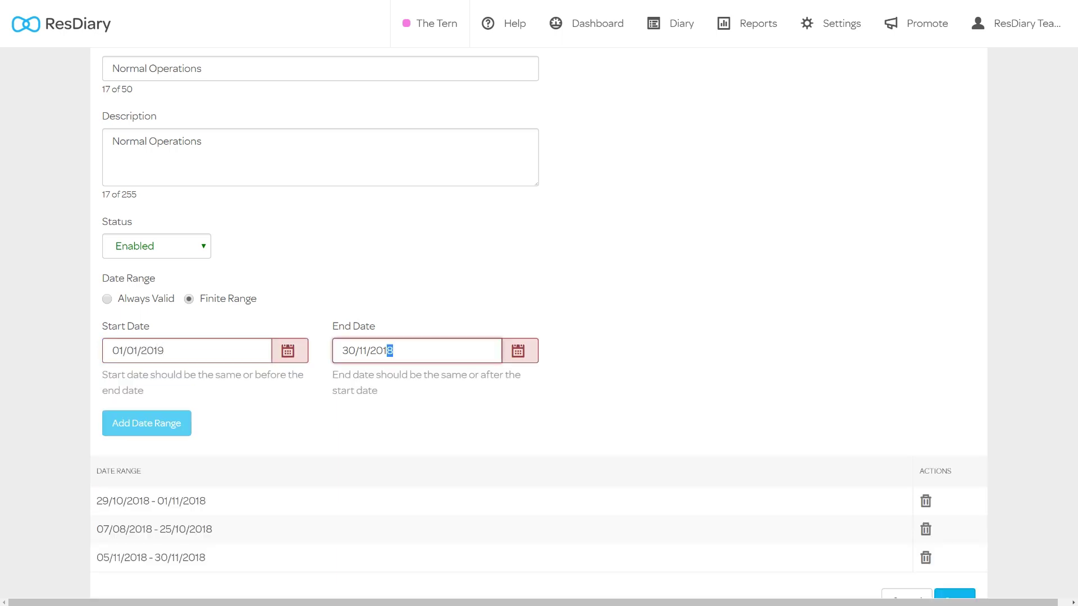
{"action": "key", "text": "shift+Left"}
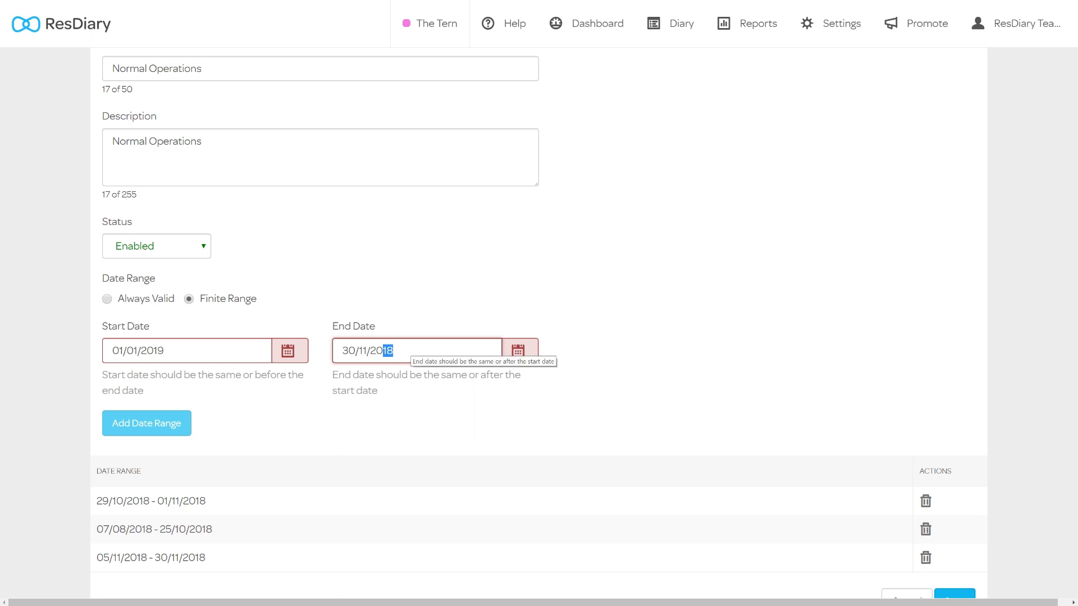
{"action": "type", "text": "50"}
{"action": "left_click", "coordinate": [620, 342]}
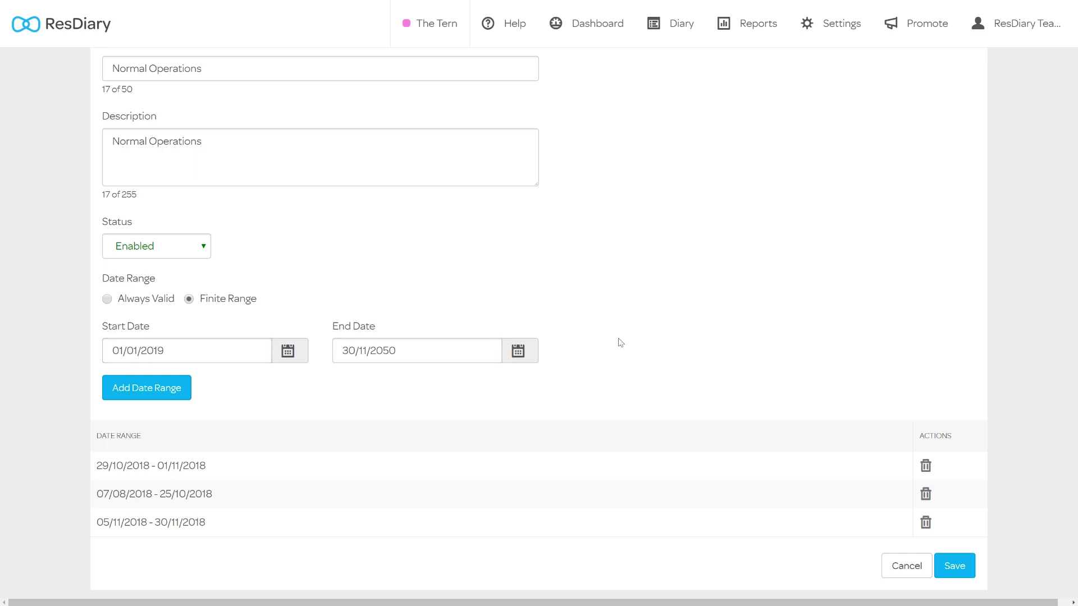
{"action": "left_click", "coordinate": [163, 400]}
{"action": "scroll", "coordinate": [775, 421], "scroll_direction": "down", "scroll_amount": 1}
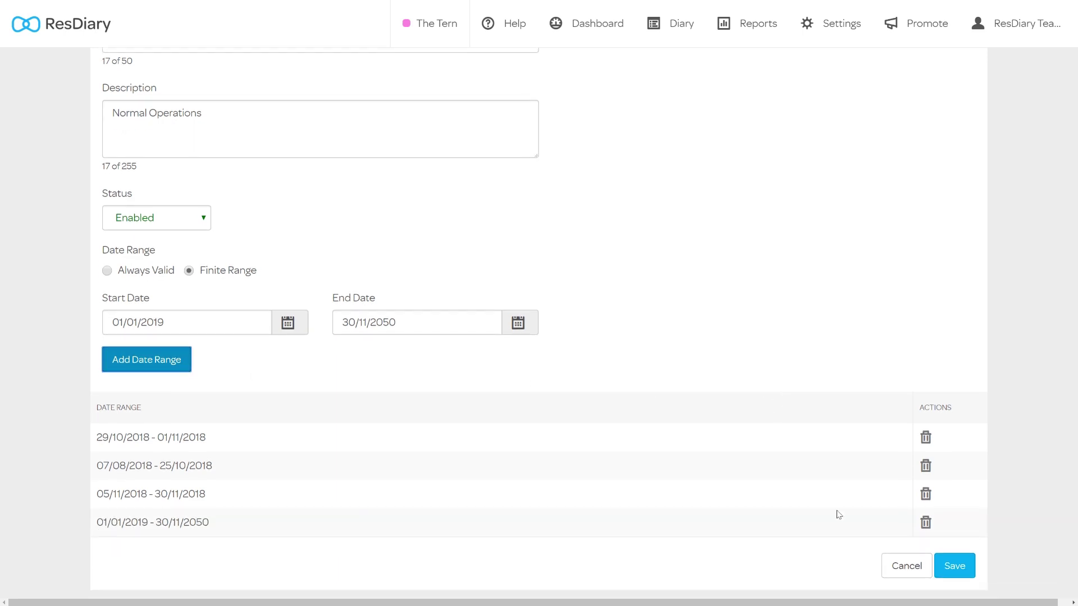
Step: Save Normal Operations and create 'Xmas Operations 2018', described as 'Special operations for the 2018 festive period'
{"action": "left_click", "coordinate": [953, 566]}
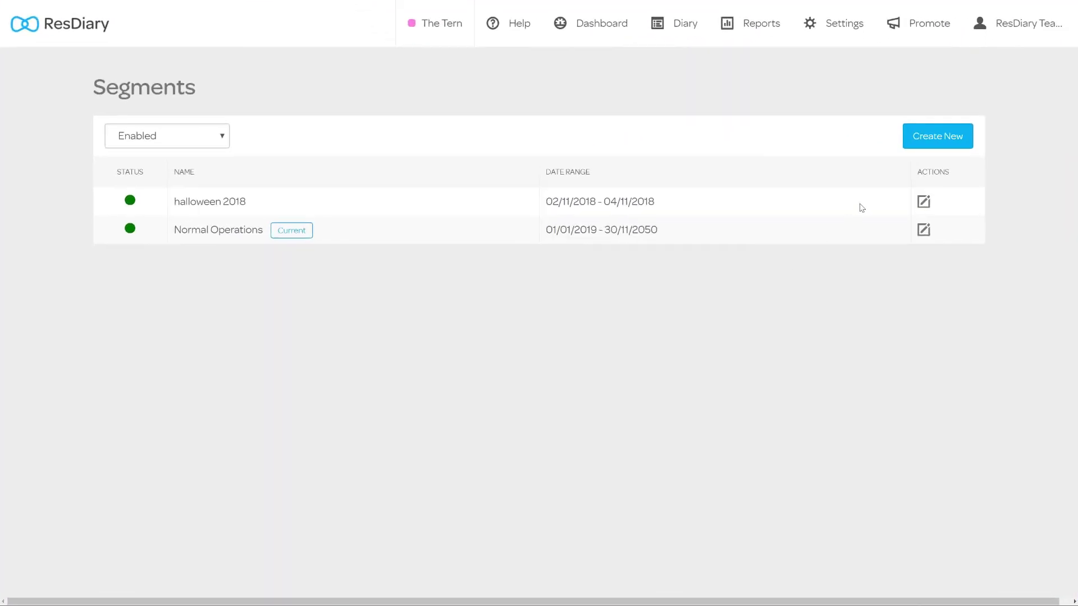
{"action": "left_click", "coordinate": [936, 138]}
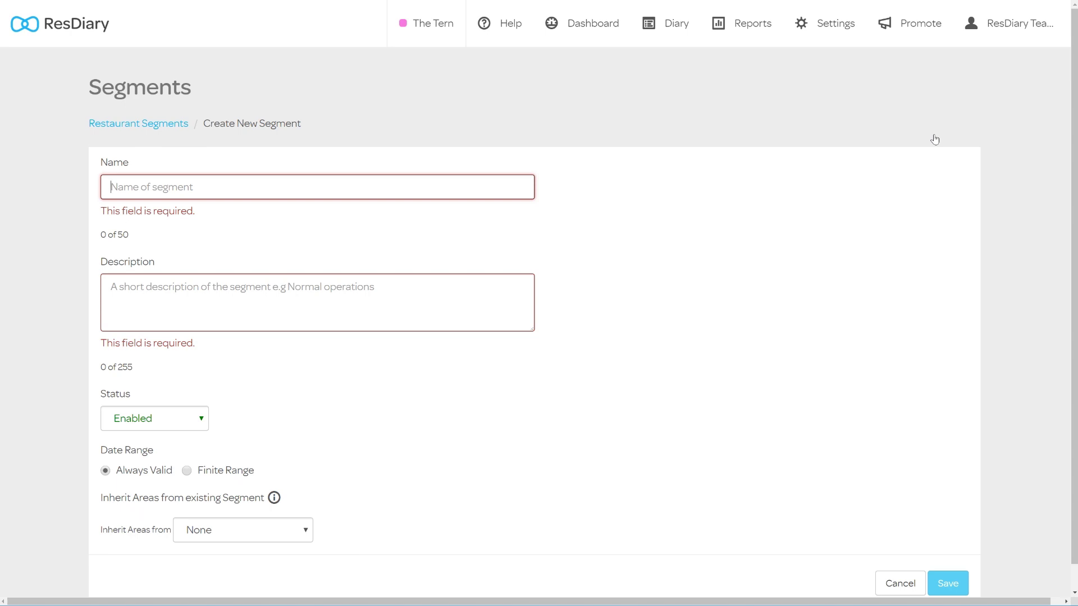
{"action": "type", "text": "Xmas Operations 2018"}
{"action": "key", "text": "Tab"}
{"action": "type", "text": "Special opp"}
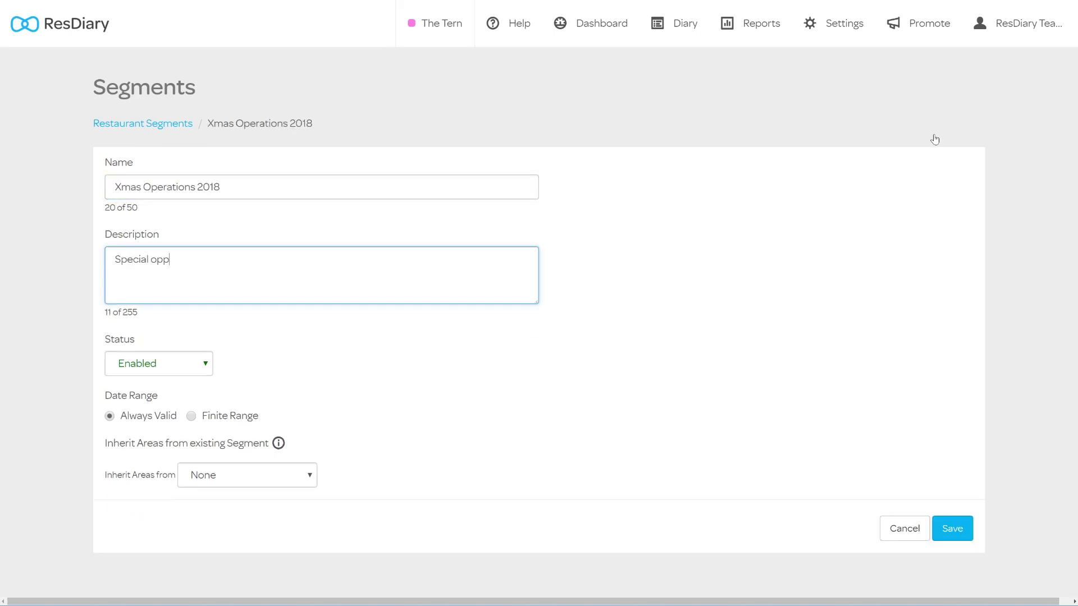
{"action": "key", "text": "BackSpace"}
{"action": "type", "text": "erations for the 2018 festive periode"}
{"action": "key", "text": "Tab"}
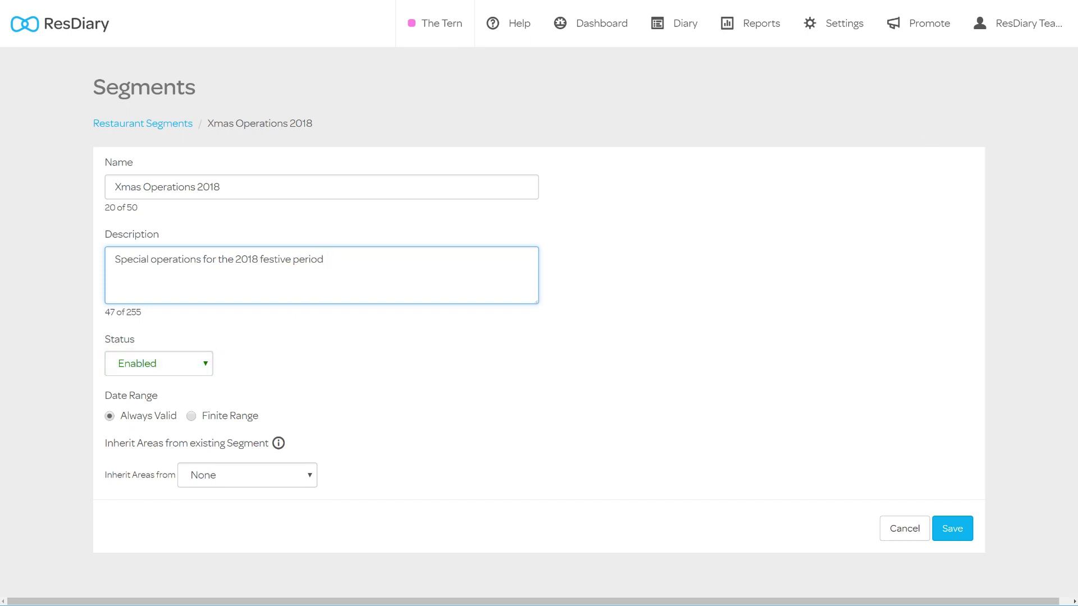
Step: Give the new segment a finite date range from 01/12/2018 to 31/12/2018
{"action": "left_click", "coordinate": [194, 418]}
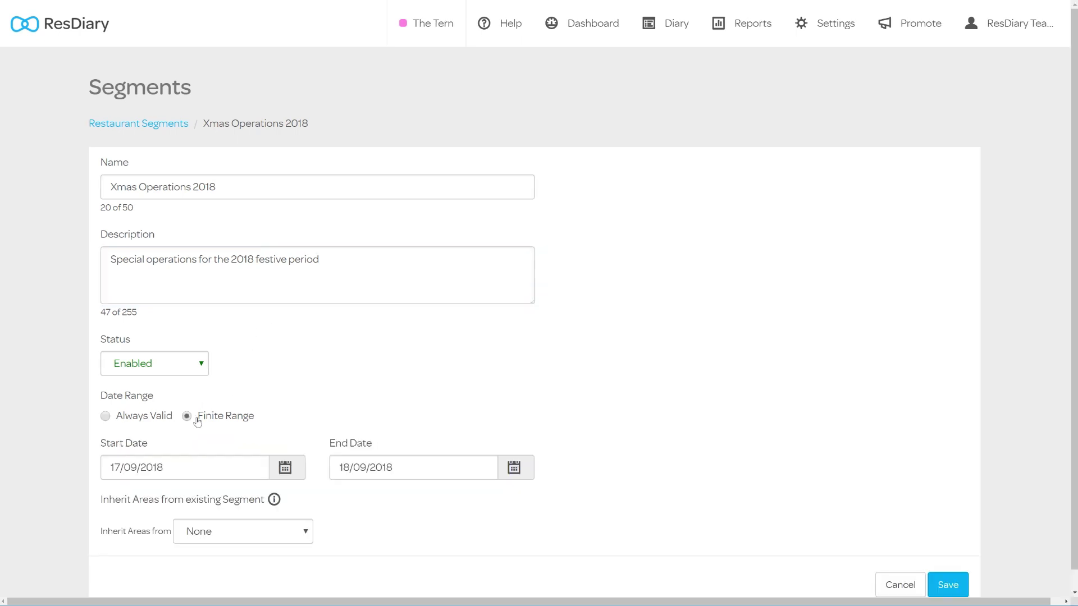
{"action": "key", "text": "Tab"}
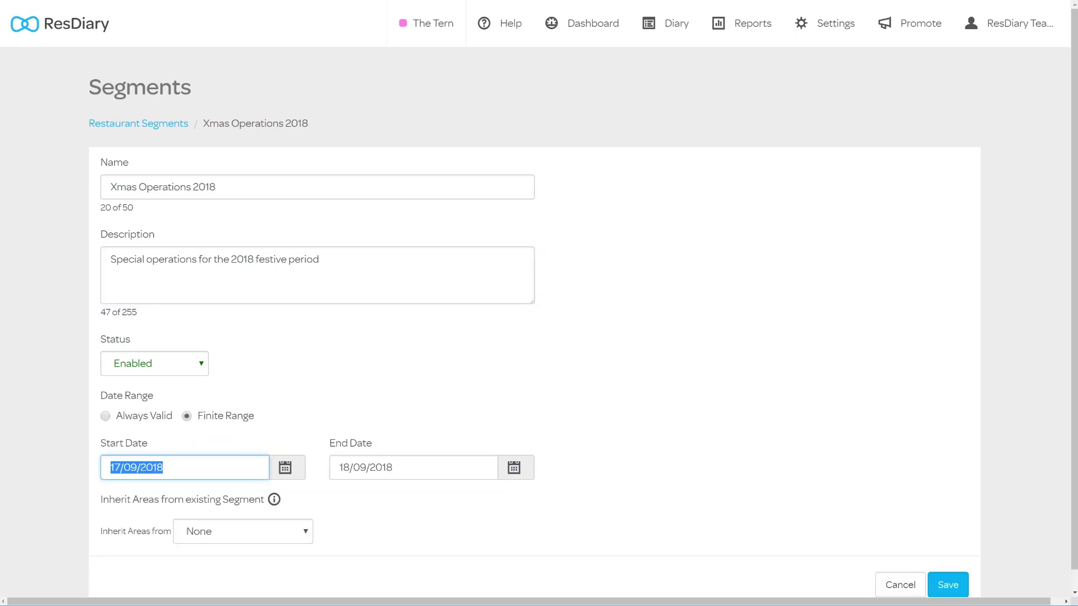
{"action": "type", "text": "1122018"}
{"action": "key", "text": "Tab"}
{"action": "type", "text": "31122018"}
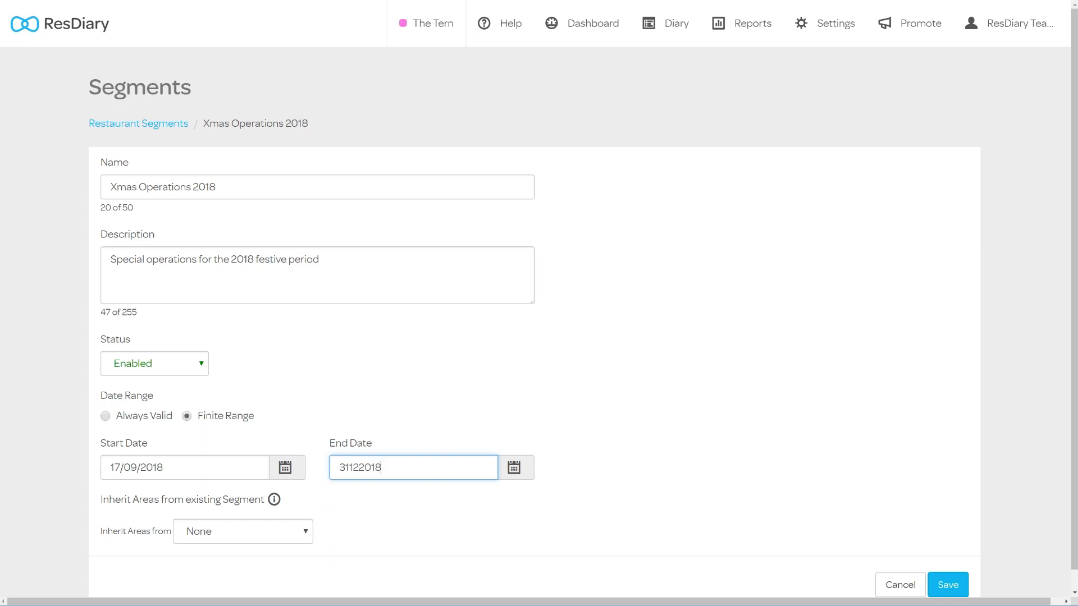
{"action": "key", "text": "Tab"}
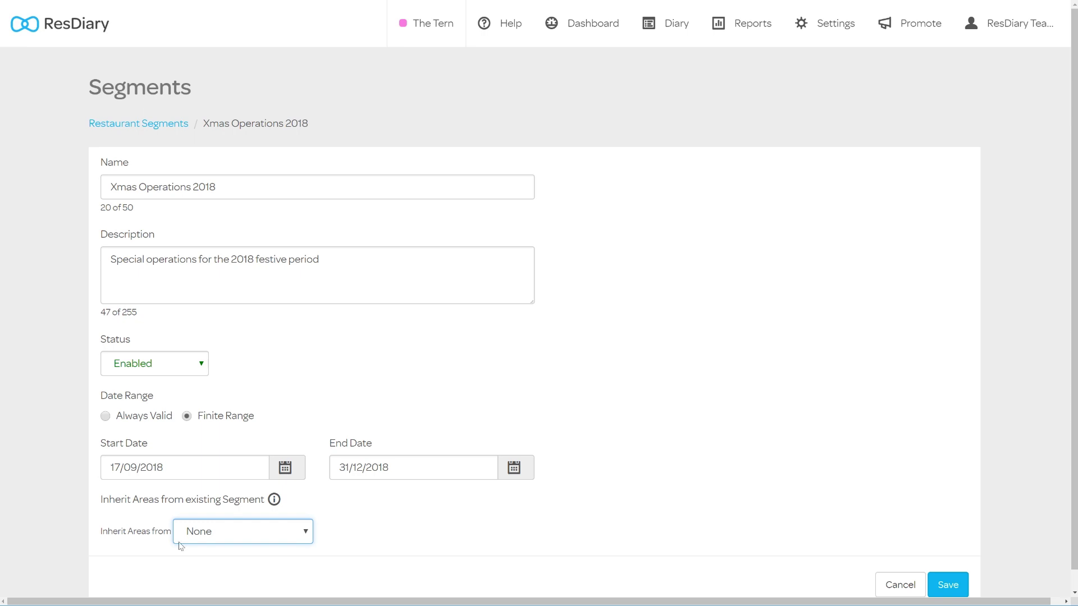
Step: Inherit from Normal Operations, ticking Areas, Services, Tables, Table Plan Views, Table Rankings, Joins and Rules
{"action": "left_click", "coordinate": [271, 540]}
{"action": "left_click", "coordinate": [251, 579]}
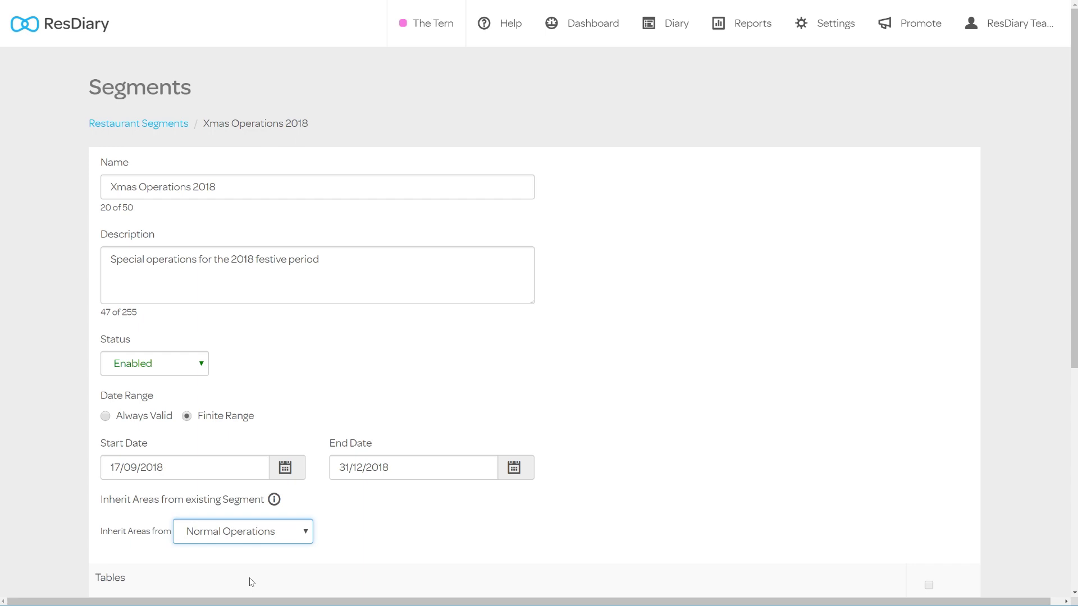
{"action": "scroll", "coordinate": [251, 582], "scroll_direction": "down", "scroll_amount": 6}
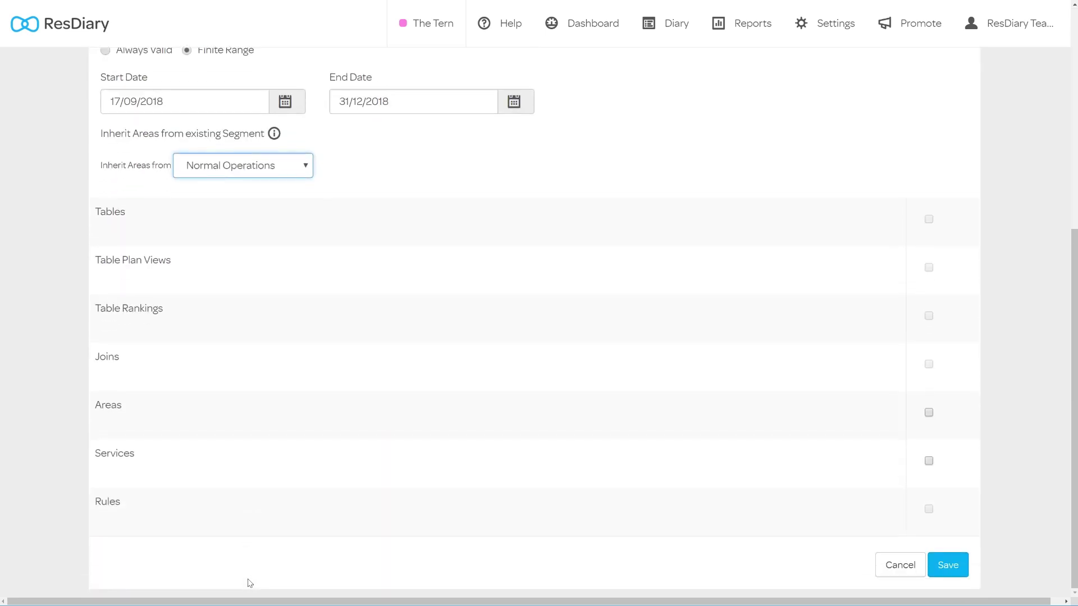
{"action": "left_click", "coordinate": [928, 413]}
{"action": "left_click", "coordinate": [928, 462]}
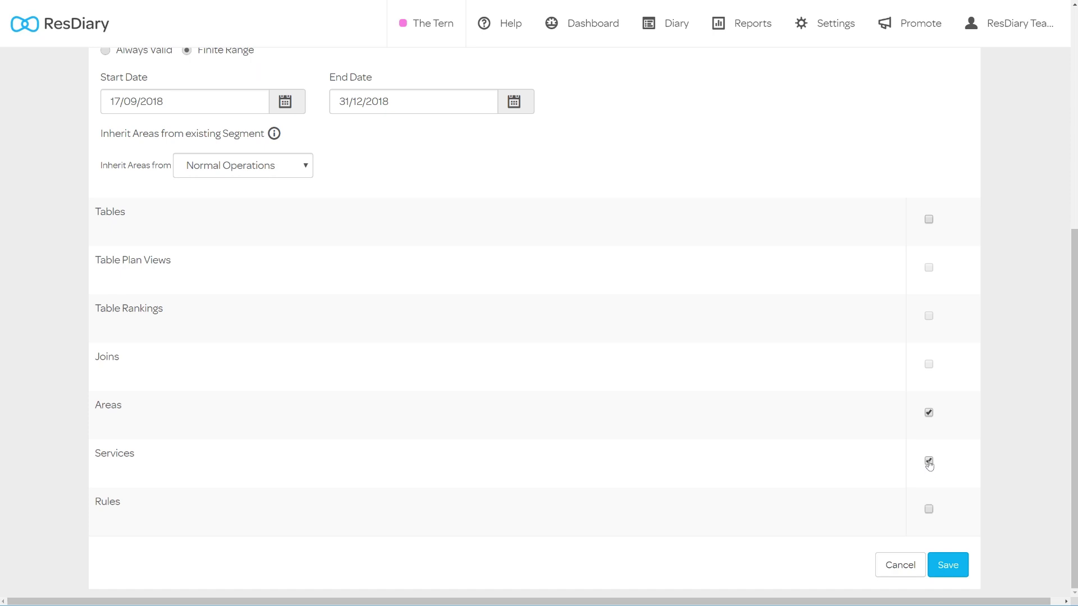
{"action": "left_click", "coordinate": [928, 219]}
{"action": "left_click", "coordinate": [928, 268]}
{"action": "left_click", "coordinate": [928, 314]}
{"action": "left_click", "coordinate": [928, 363]}
{"action": "left_click", "coordinate": [928, 509]}
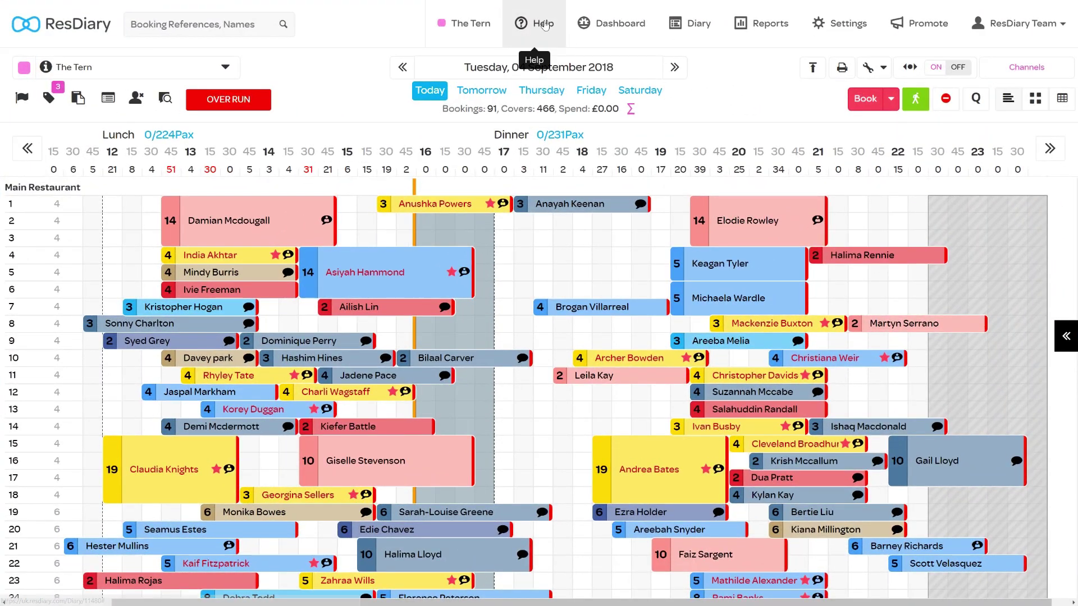
Step: Show the Help panel with Knowledge Base, New Ticket and walkthrough options
{"action": "left_click", "coordinate": [544, 24]}
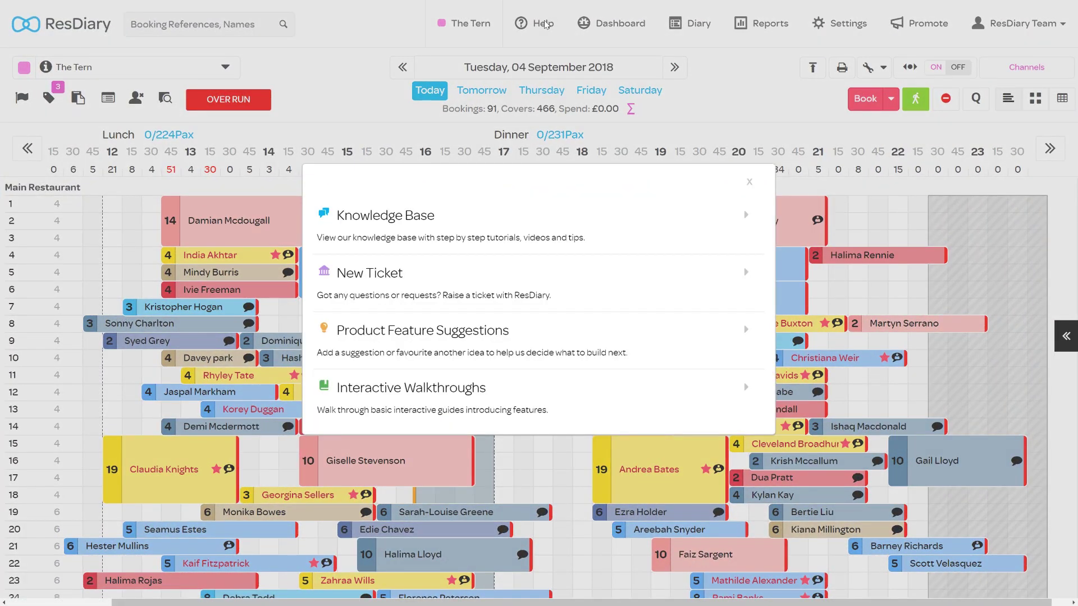